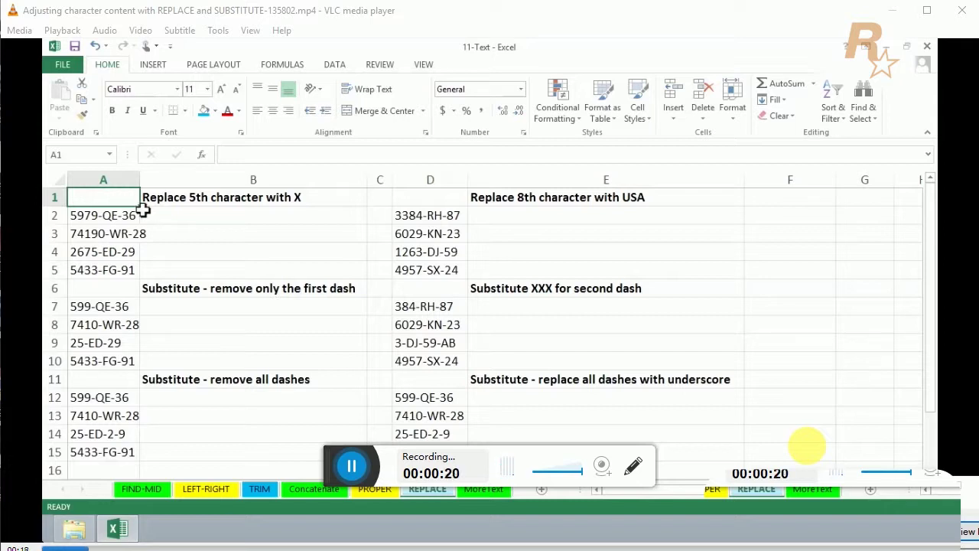
- Enter =REPLACE(A2,5,1,"X") in B2 to replace the fifth character of the code in A2 with X
{"action": "left_click_drag", "start_coordinate": [124, 216], "coordinate": [125, 272]}
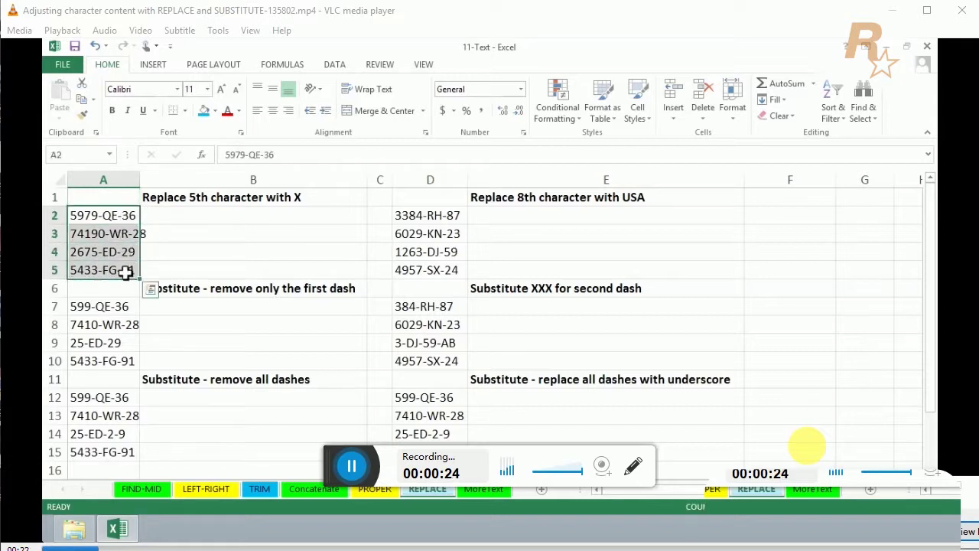
{"action": "left_click", "coordinate": [220, 216]}
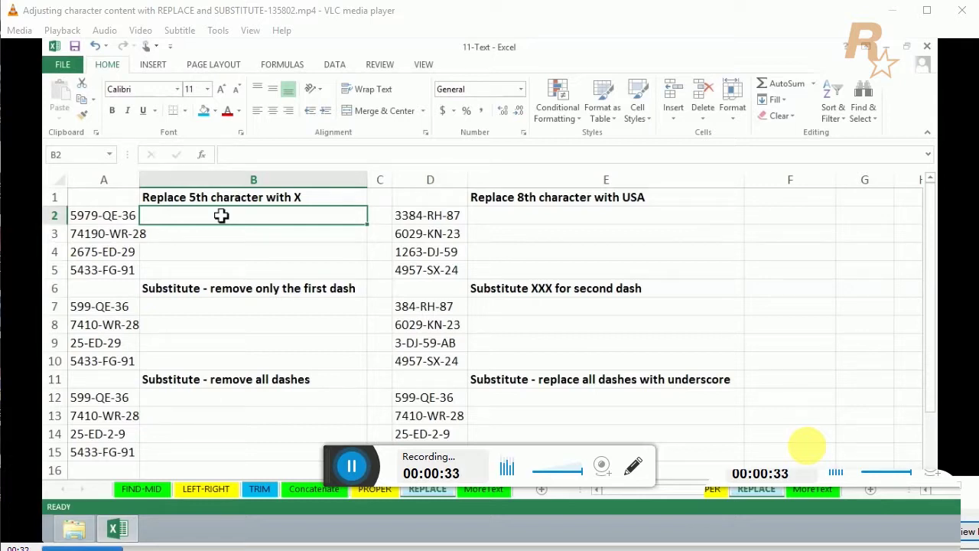
{"action": "type", "text": "=replace"}
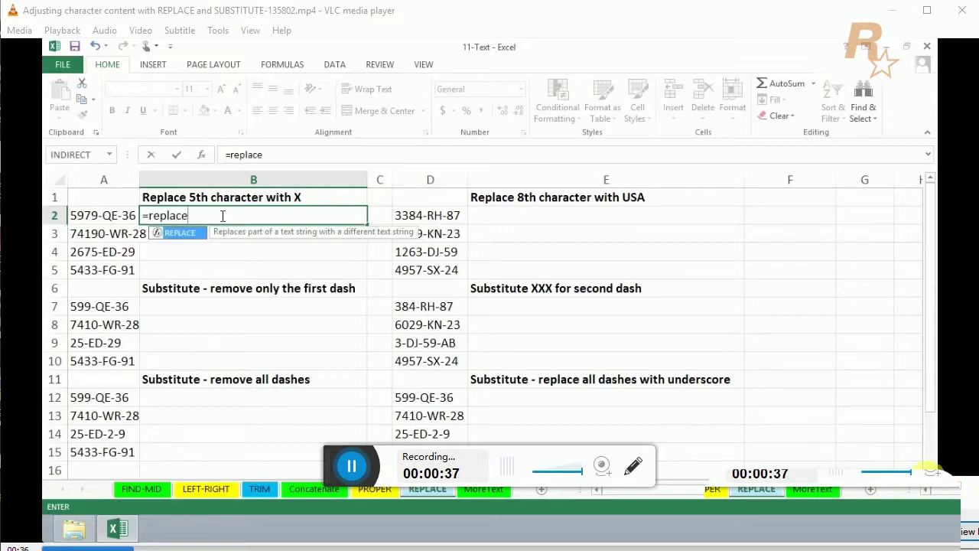
{"action": "type", "text": "("}
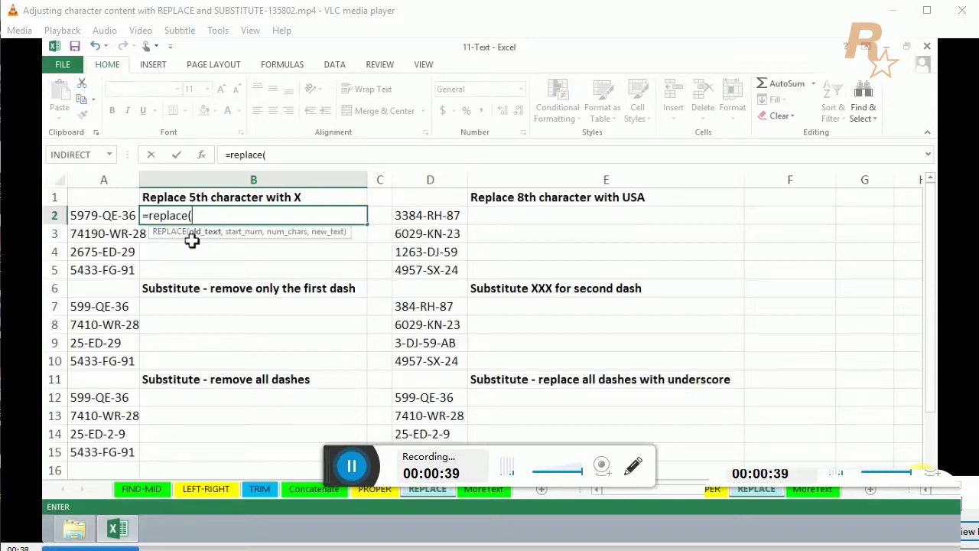
{"action": "left_click", "coordinate": [105, 216]}
{"action": "type", "text": ","}
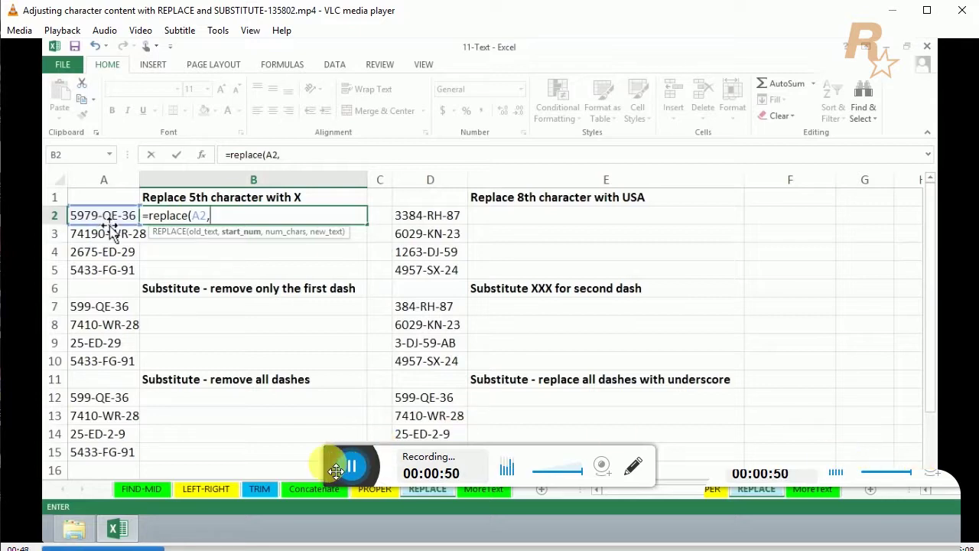
{"action": "type", "text": "5"}
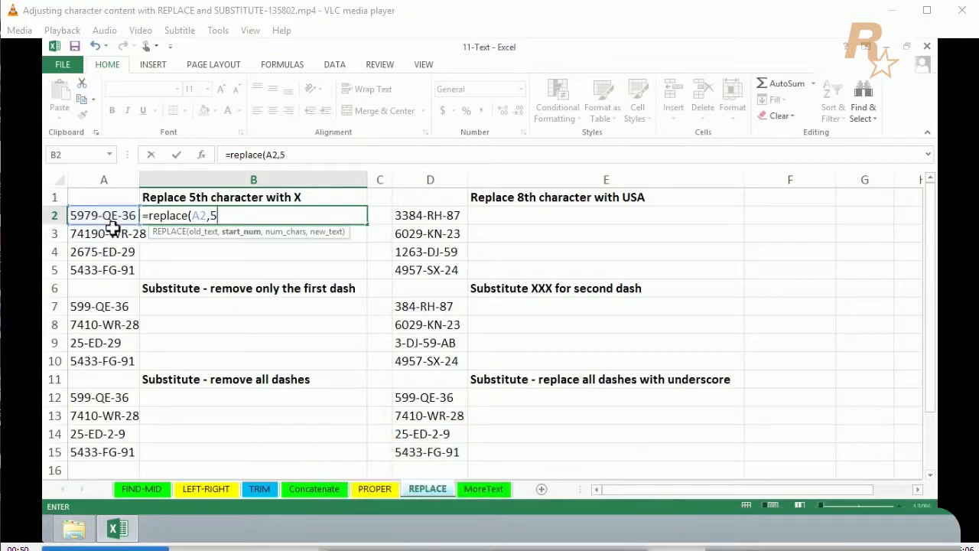
{"action": "type", "text": ","}
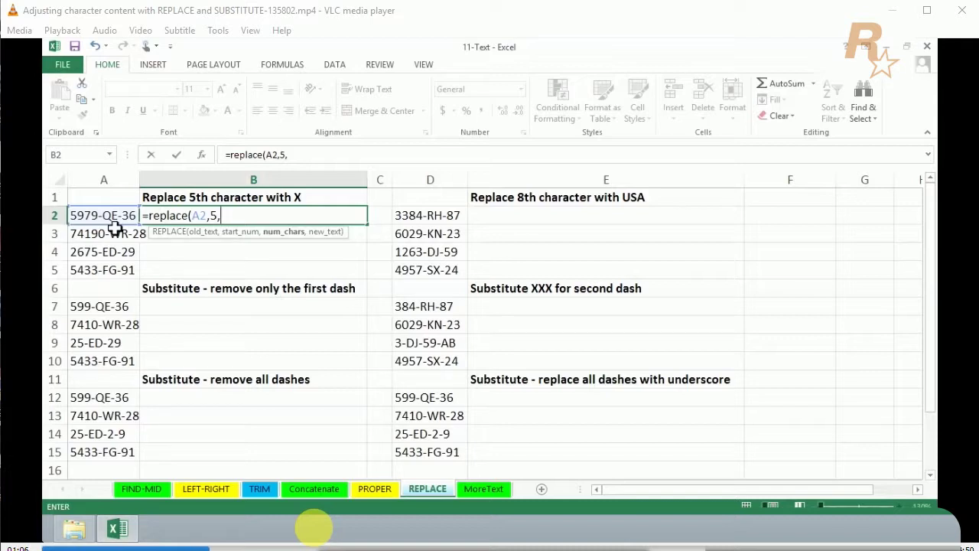
{"action": "type", "text": "1,"}
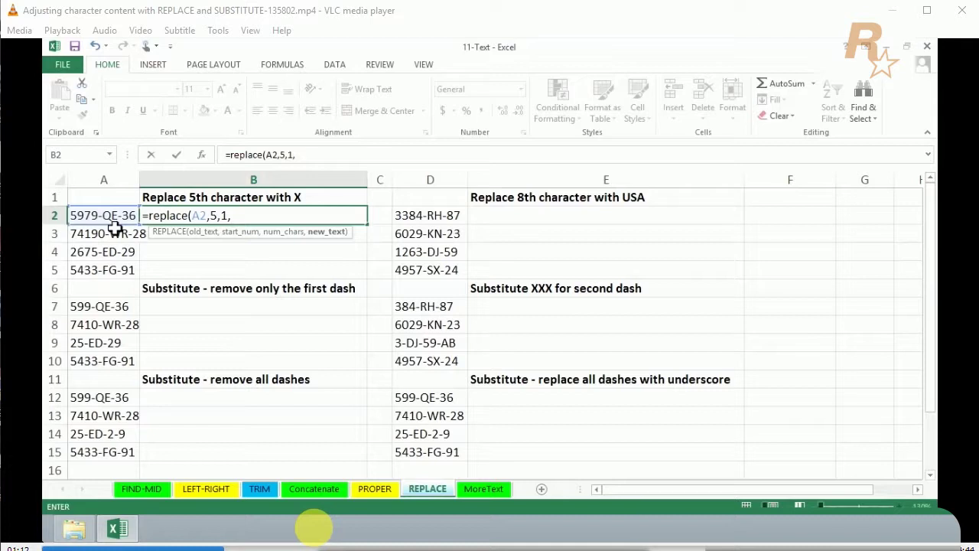
{"action": "type", "text": "\"X\""}
{"action": "type", "text": ")"}
{"action": "key", "text": "Return"}
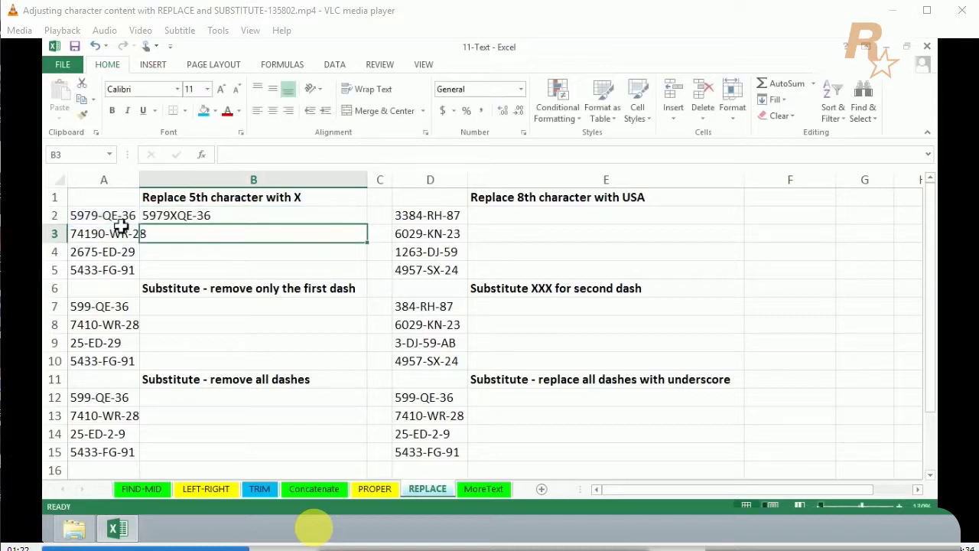
- Fill the REPLACE formula from B2 down to B5 and check the source code in A3
{"action": "left_click", "coordinate": [221, 217]}
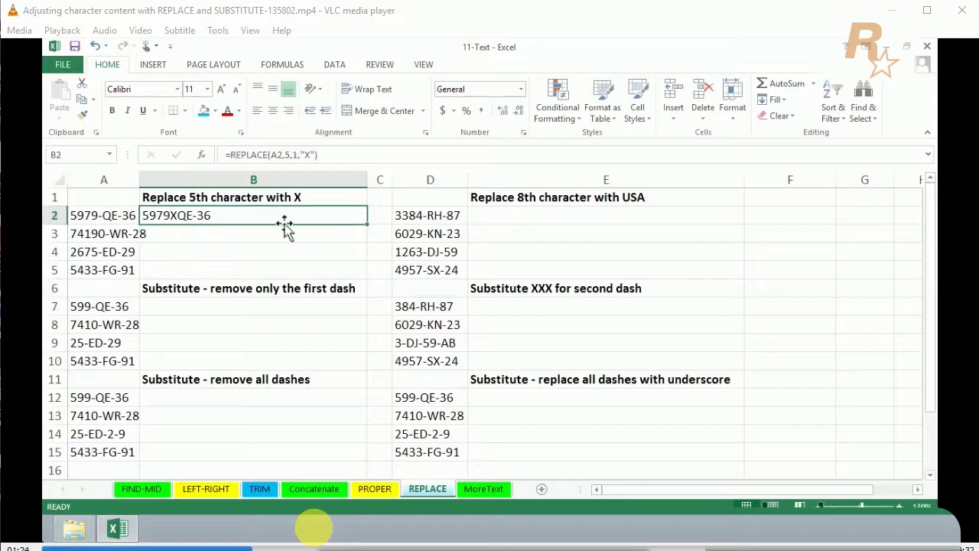
{"action": "double_click", "coordinate": [367, 224]}
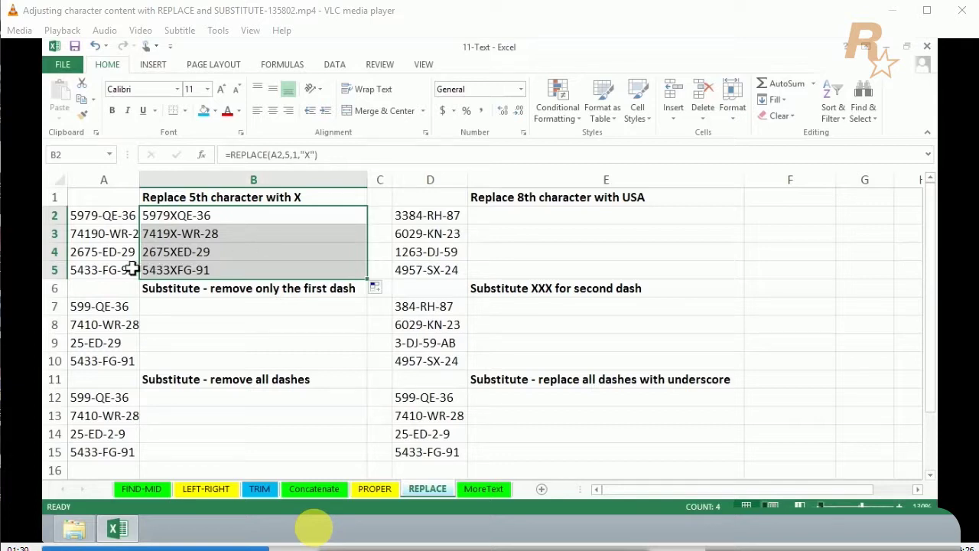
{"action": "left_click", "coordinate": [104, 232]}
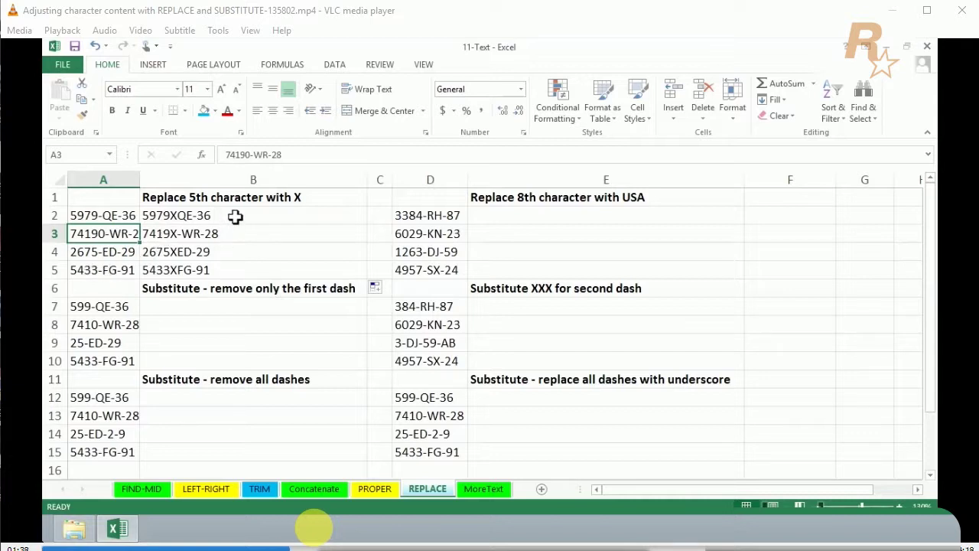
- Enter =REPLACE(D2,8,1,"USA") in E2 and fill the formula down to E5
{"action": "left_click", "coordinate": [541, 215]}
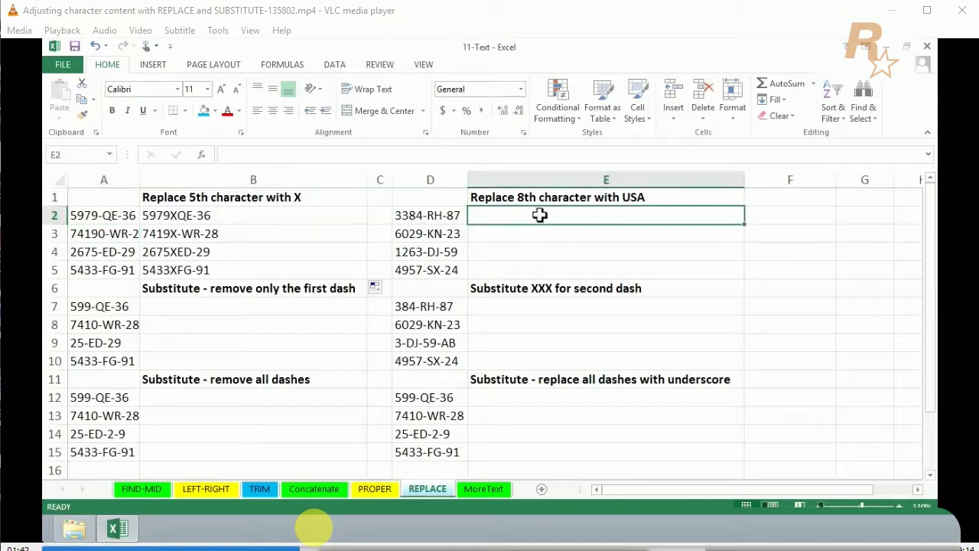
{"action": "type", "text": "=rep"}
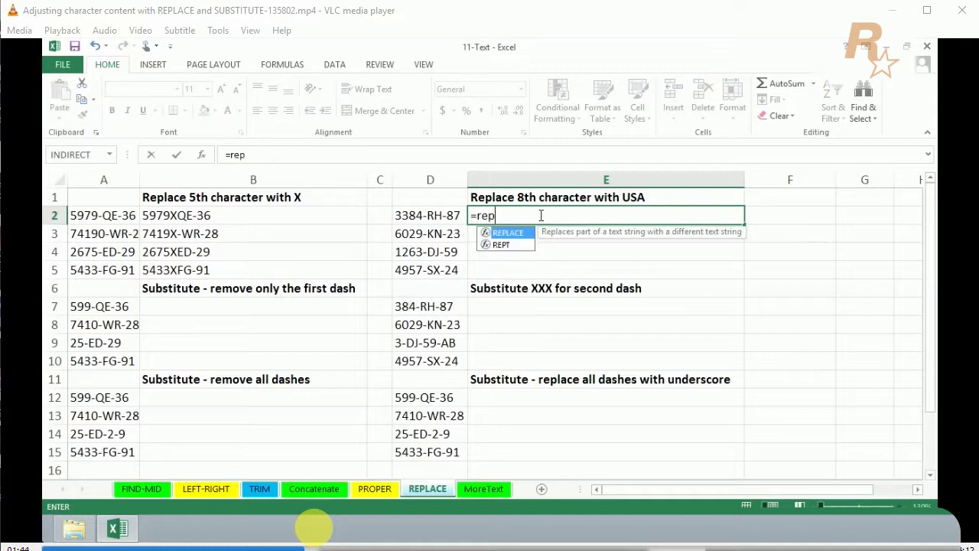
{"action": "type", "text": "lace"}
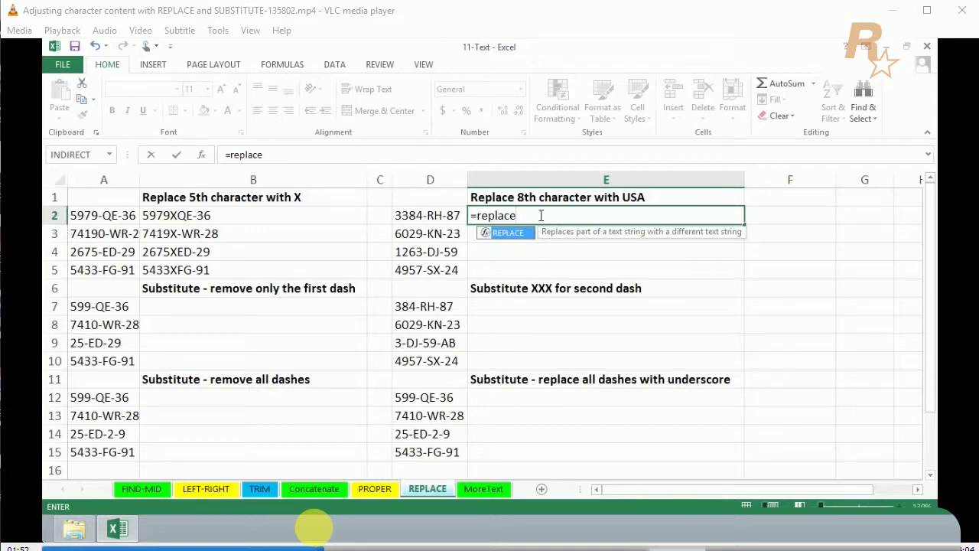
{"action": "type", "text": "("}
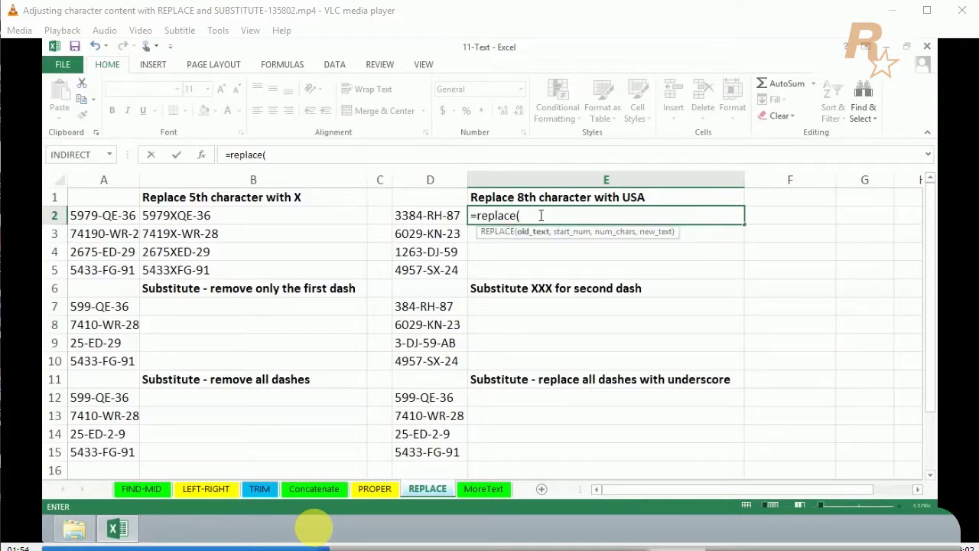
{"action": "left_click", "coordinate": [432, 217]}
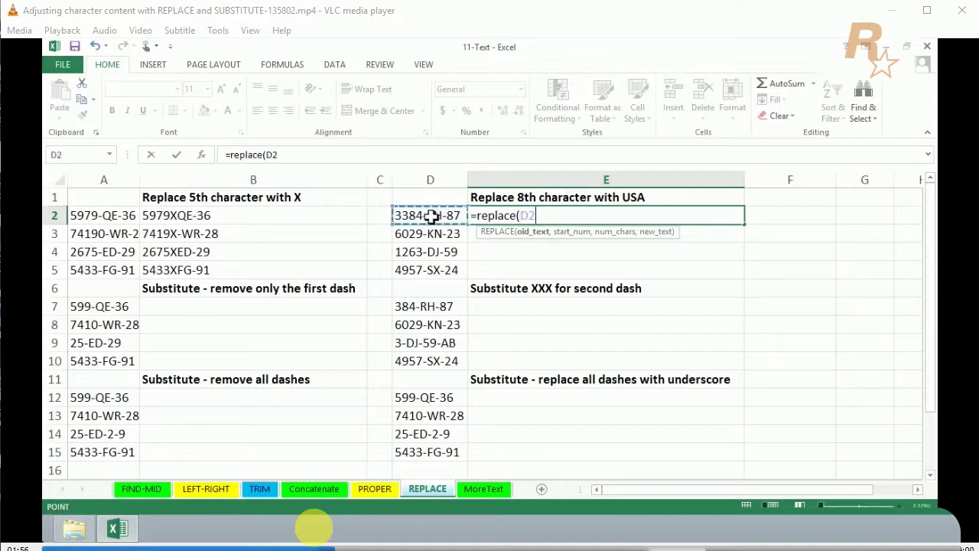
{"action": "type", "text": ","}
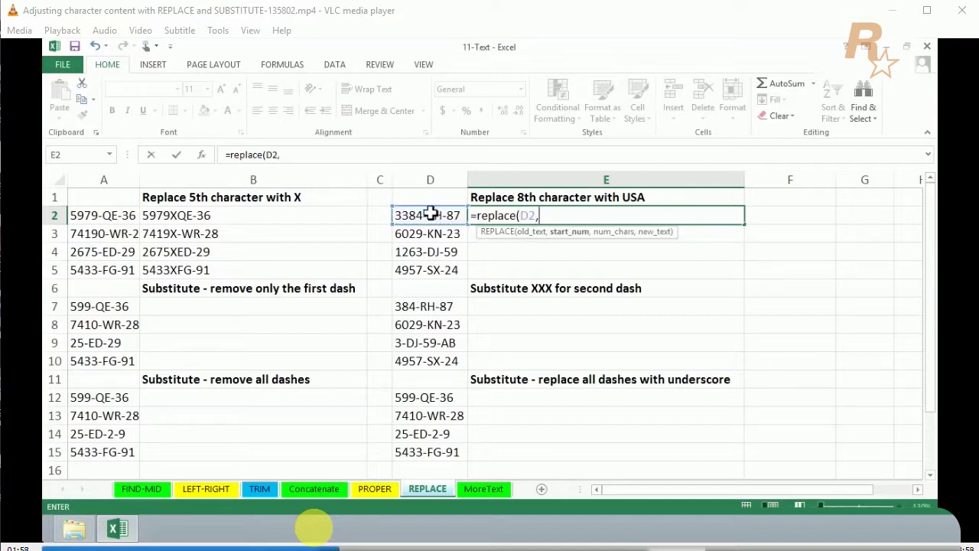
{"action": "type", "text": "8"}
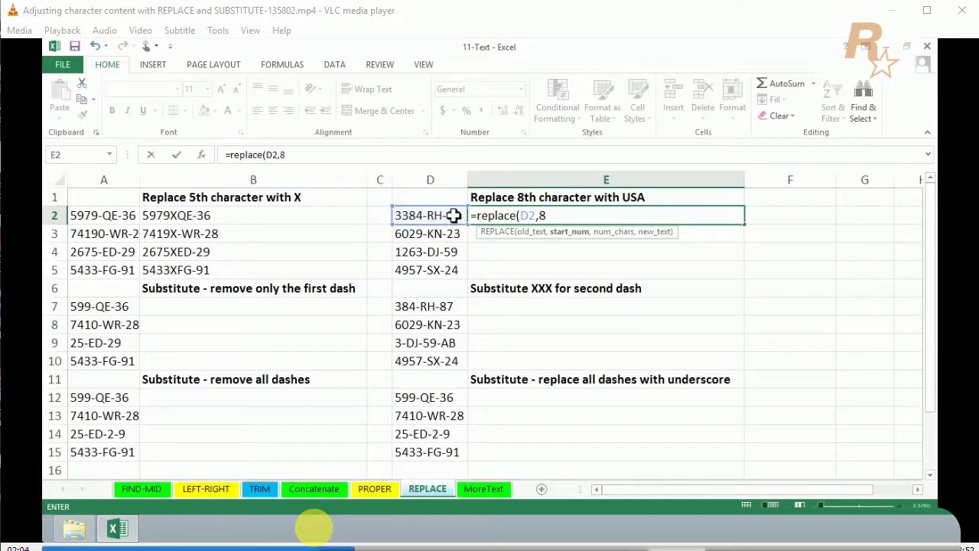
{"action": "type", "text": ",1,"}
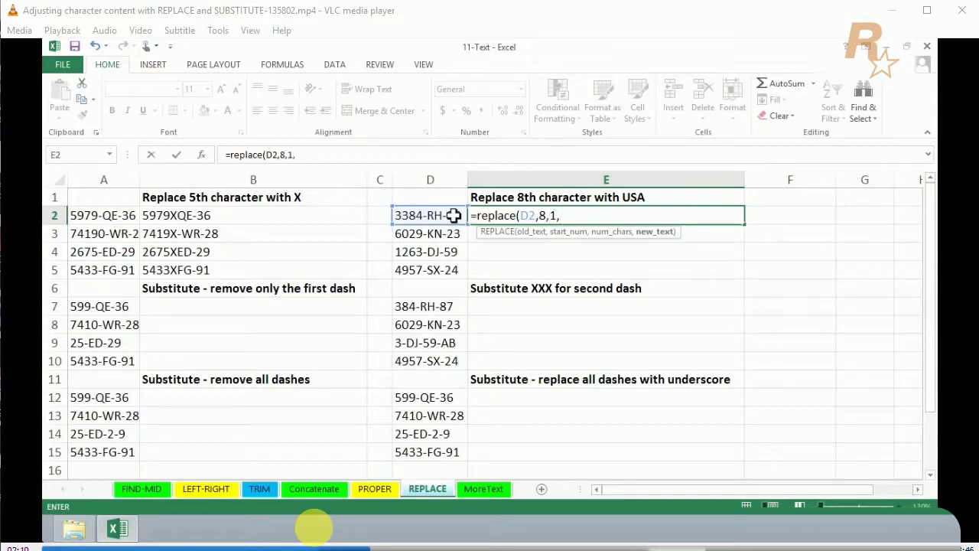
{"action": "type", "text": "\"USA\""}
{"action": "key", "text": "Return"}
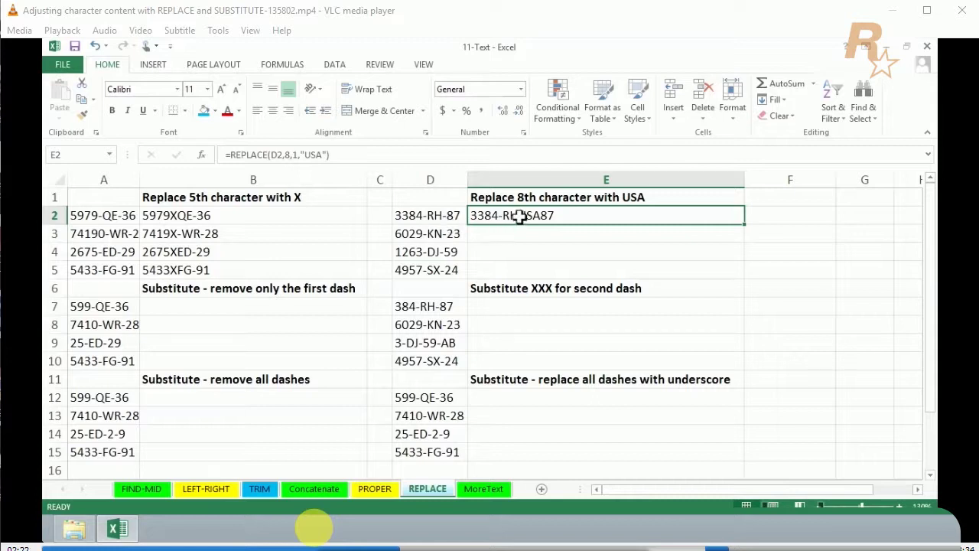
{"action": "double_click", "coordinate": [742, 226]}
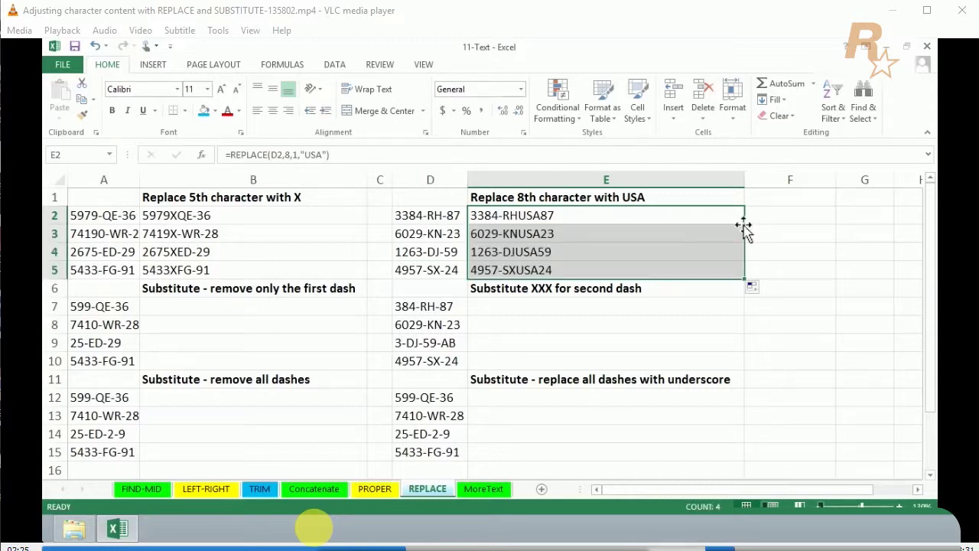
{"action": "left_click", "coordinate": [227, 303]}
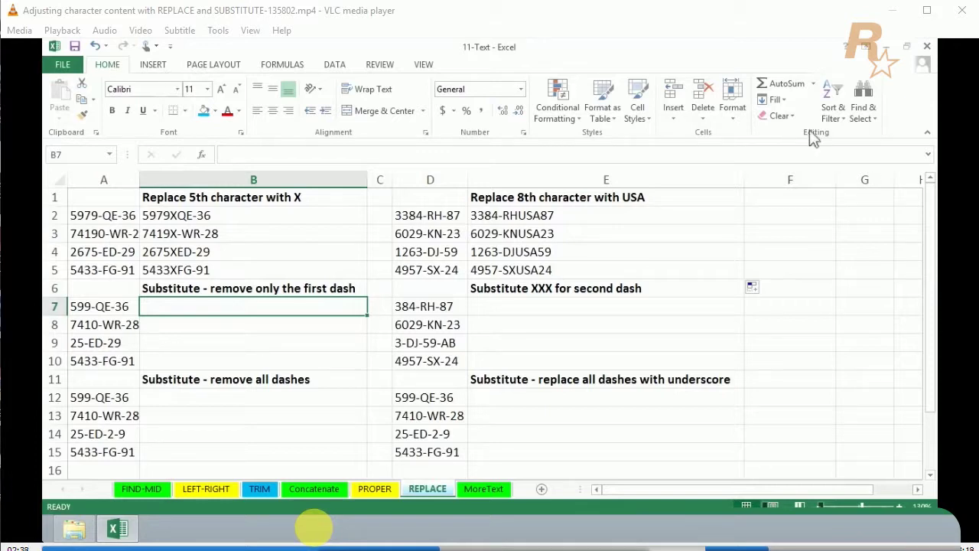
{"action": "left_click", "coordinate": [863, 110]}
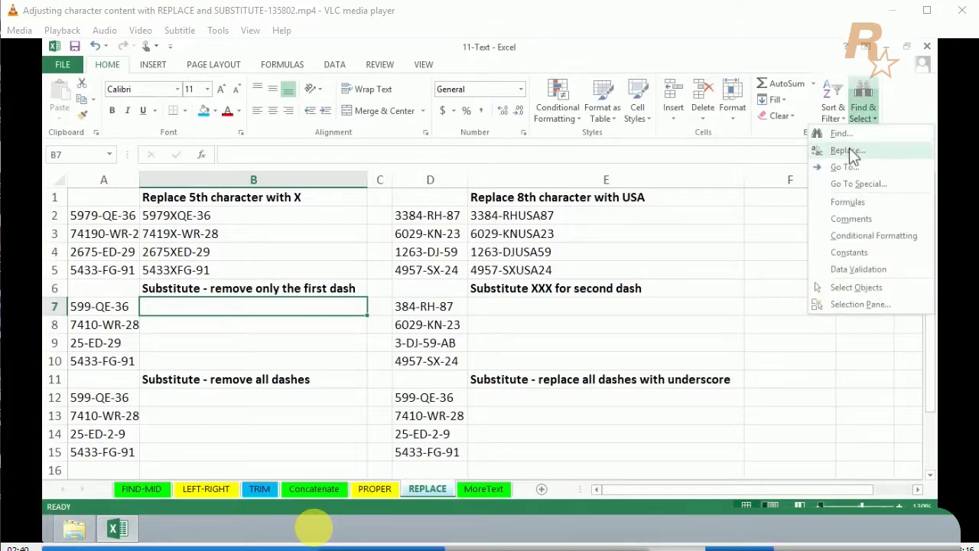
{"action": "left_click", "coordinate": [893, 119]}
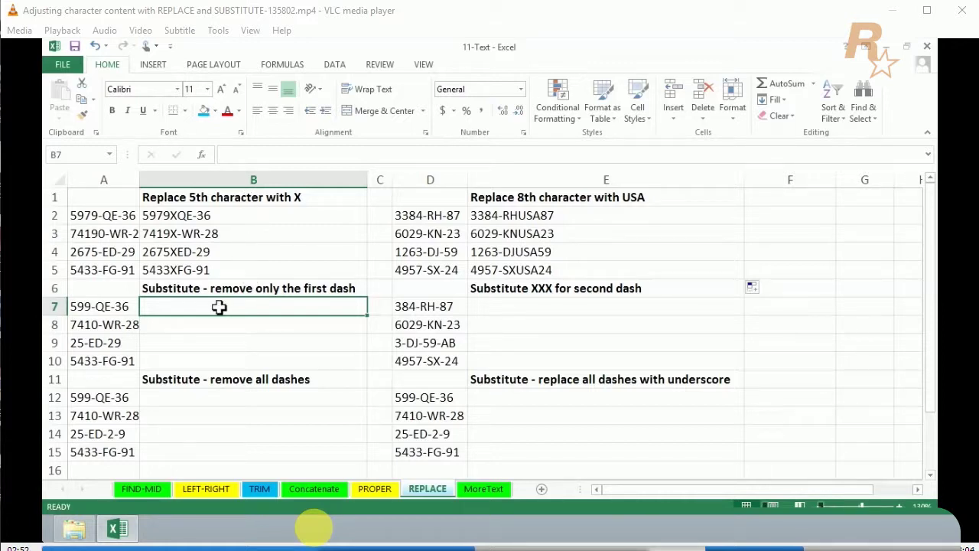
{"action": "left_click", "coordinate": [189, 288]}
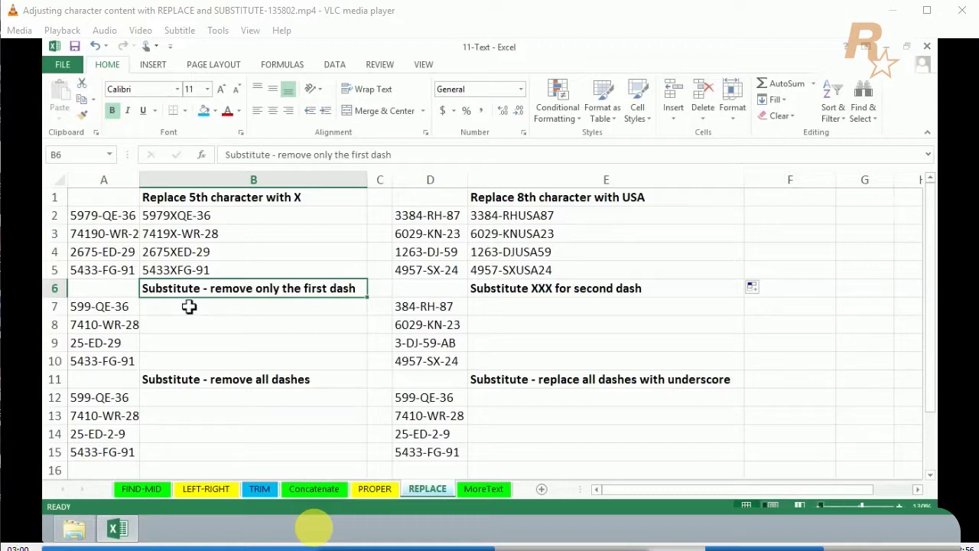
- Enter =SUBSTITUTE(A7,"-","",1) in B7 to remove only the first dash, and fill it down to B10
{"action": "left_click", "coordinate": [189, 306]}
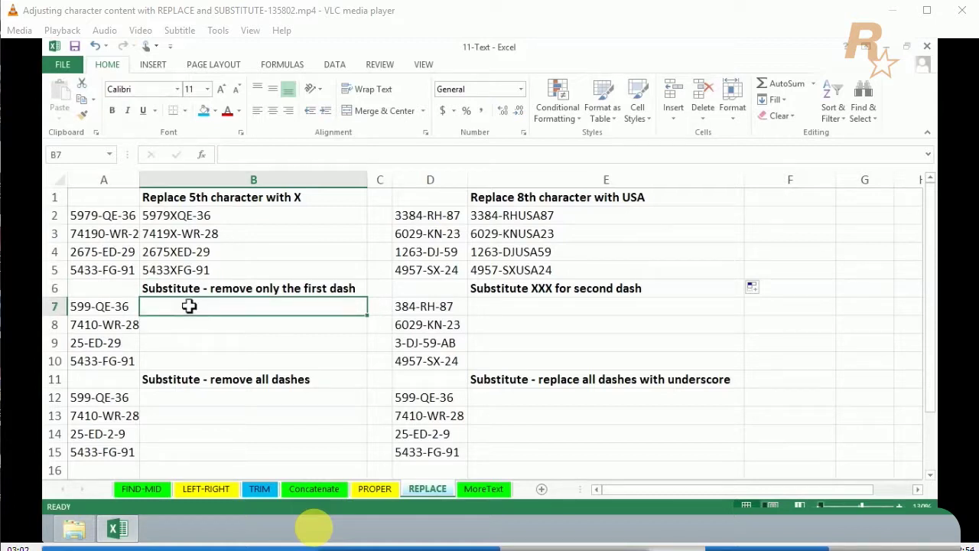
{"action": "type", "text": "=substitute("}
{"action": "left_click", "coordinate": [116, 306]}
{"action": "type", "text": ","}
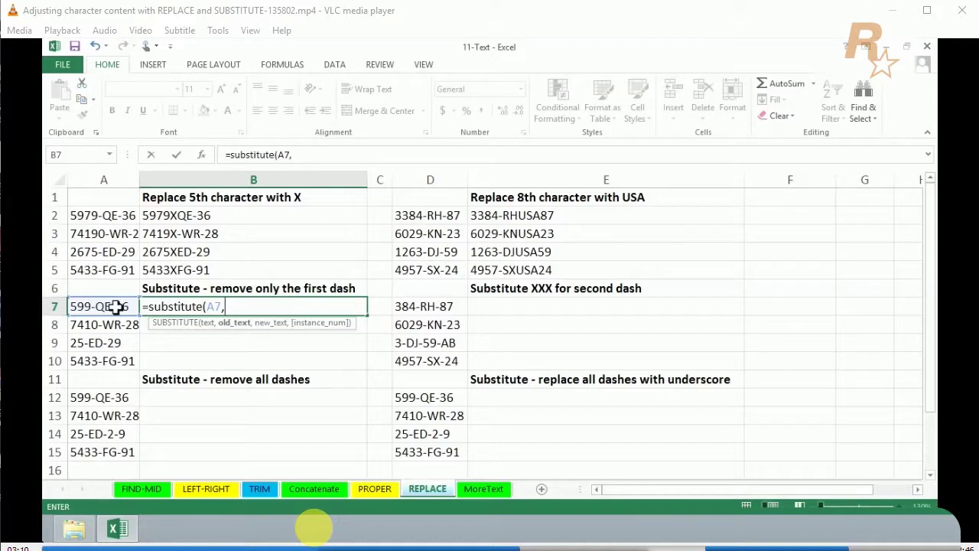
{"action": "type", "text": "\"-\","}
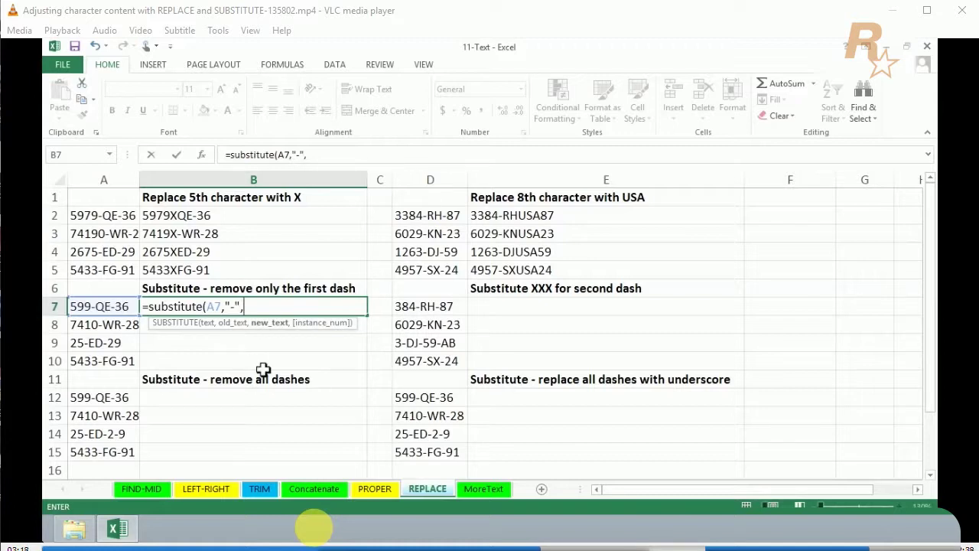
{"action": "type", "text": "\"\",1"}
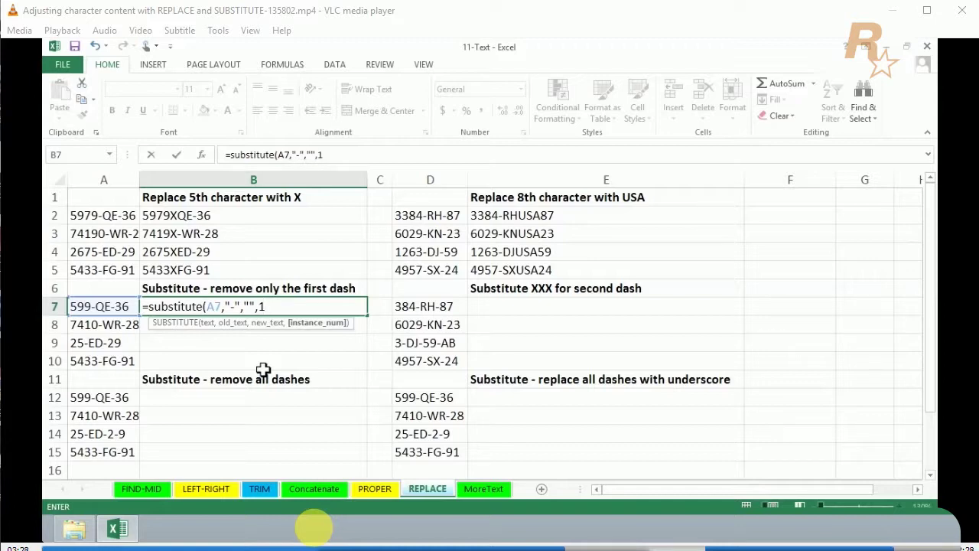
{"action": "key", "text": "ctrl+Return"}
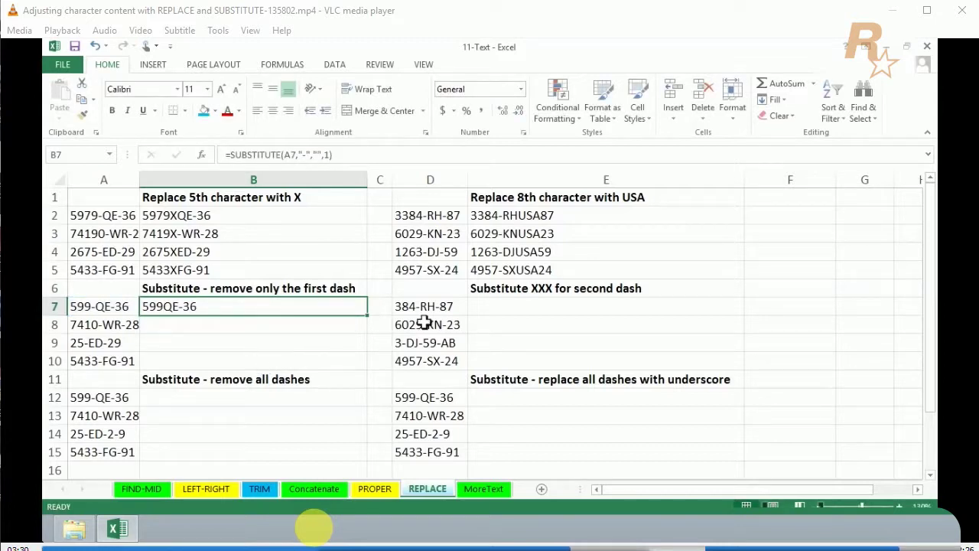
{"action": "double_click", "coordinate": [368, 315]}
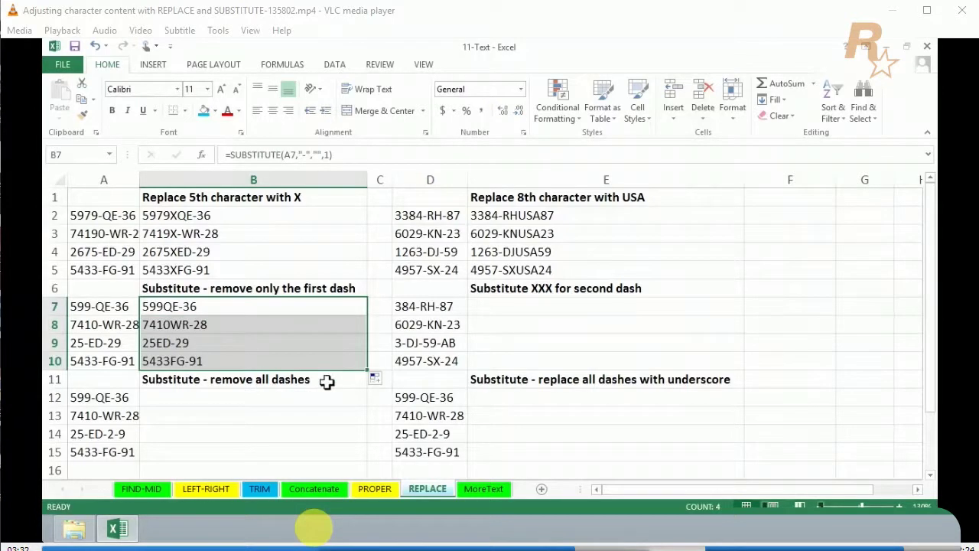
- Copy the B7 formula to B12, change it to =SUBSTITUTE(A12,"-","") to remove all dashes, and fill it down to B15
{"action": "left_click", "coordinate": [305, 303]}
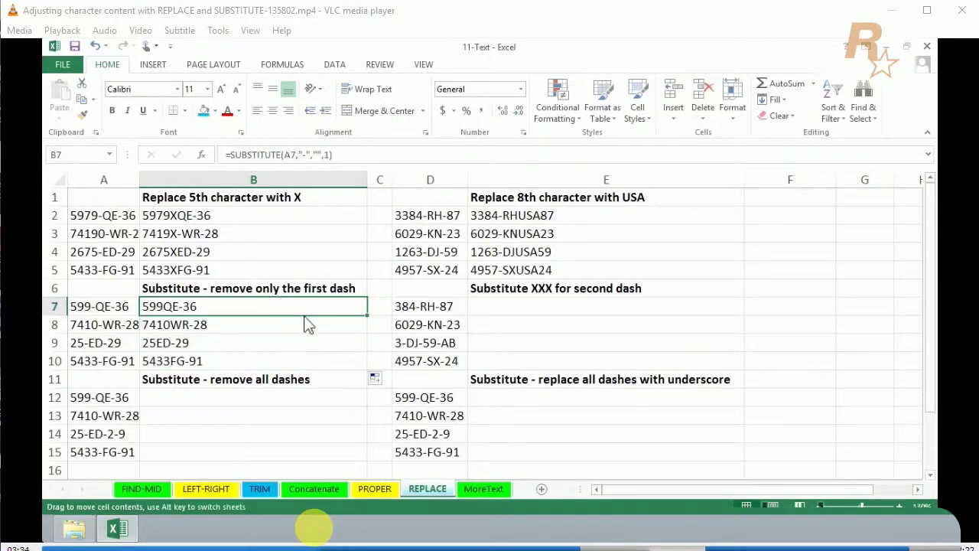
{"action": "left_click_drag", "start_coordinate": [305, 330], "coordinate": [311, 401]}
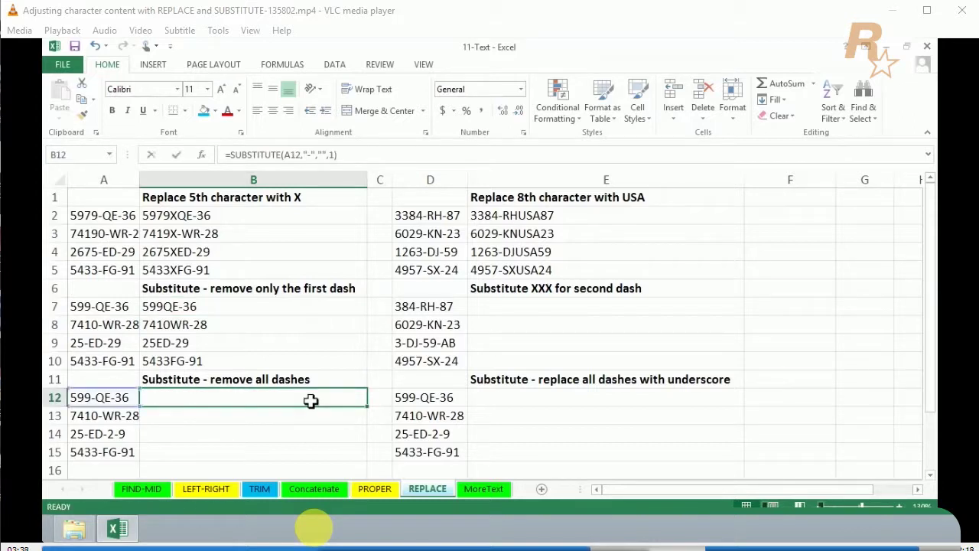
{"action": "double_click", "coordinate": [311, 400]}
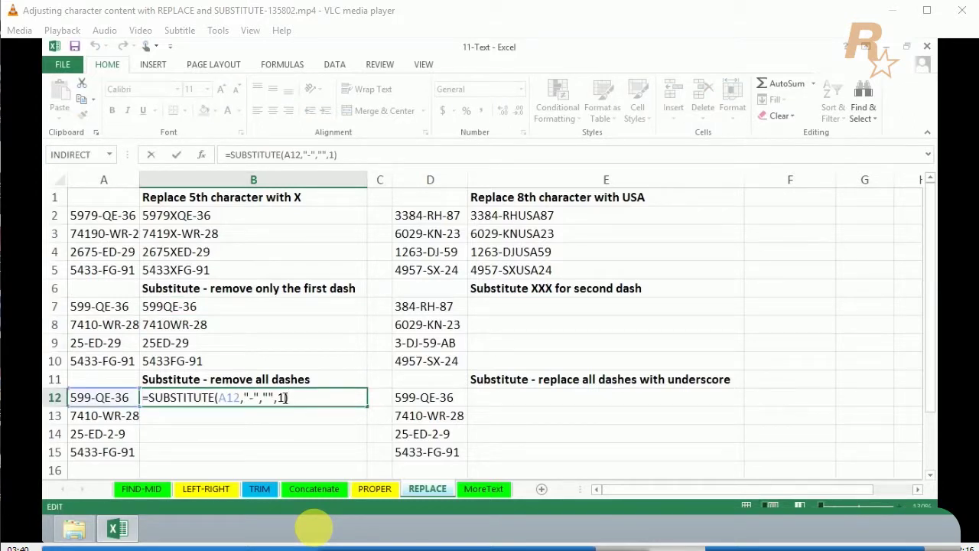
{"action": "key", "text": "Left"}
{"action": "key", "text": "BackSpace"}
{"action": "key", "text": "BackSpace"}
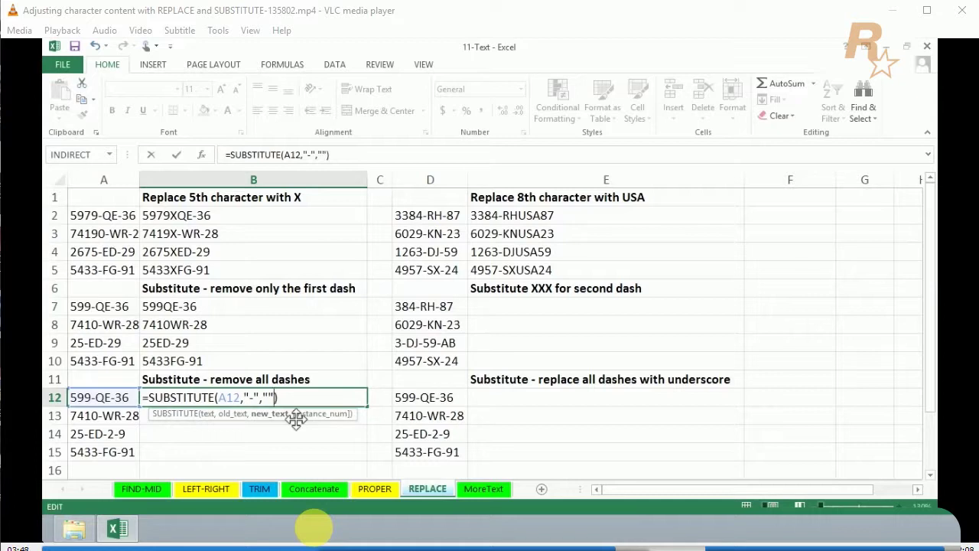
{"action": "key", "text": "Return"}
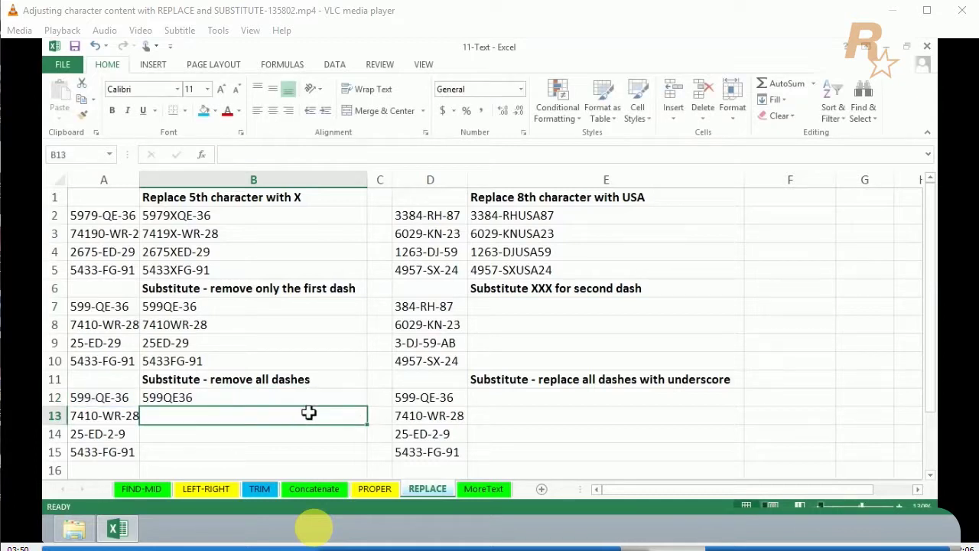
{"action": "left_click", "coordinate": [345, 402]}
{"action": "double_click", "coordinate": [367, 407]}
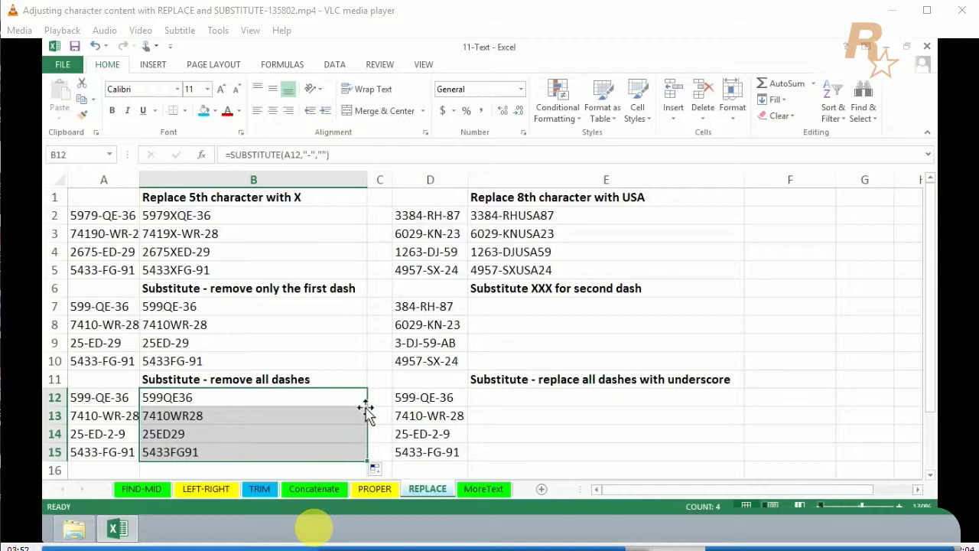
- Remove every dash from the source codes in A12:A15 using Find and Replace with an empty replacement
{"action": "left_click_drag", "start_coordinate": [99, 393], "coordinate": [106, 447]}
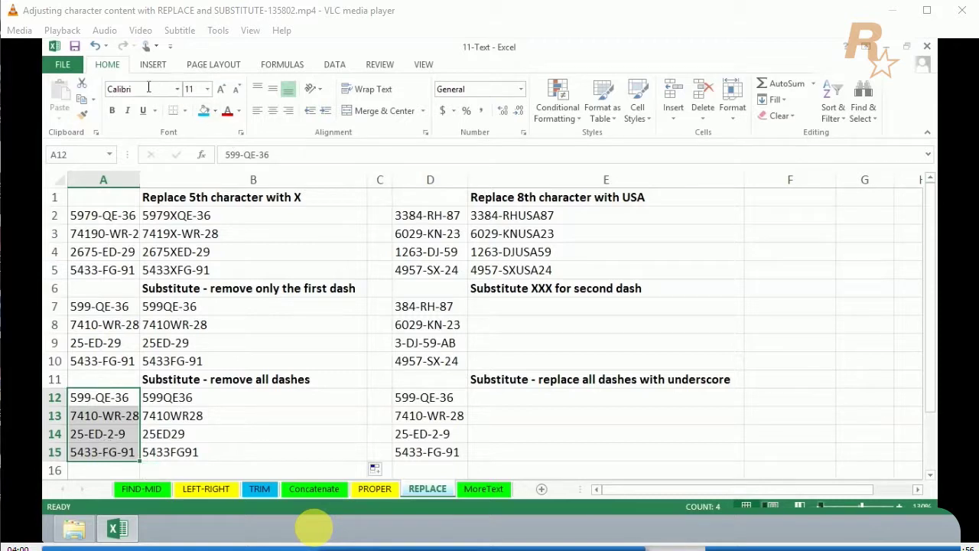
{"action": "left_click", "coordinate": [863, 103]}
{"action": "left_click", "coordinate": [847, 150]}
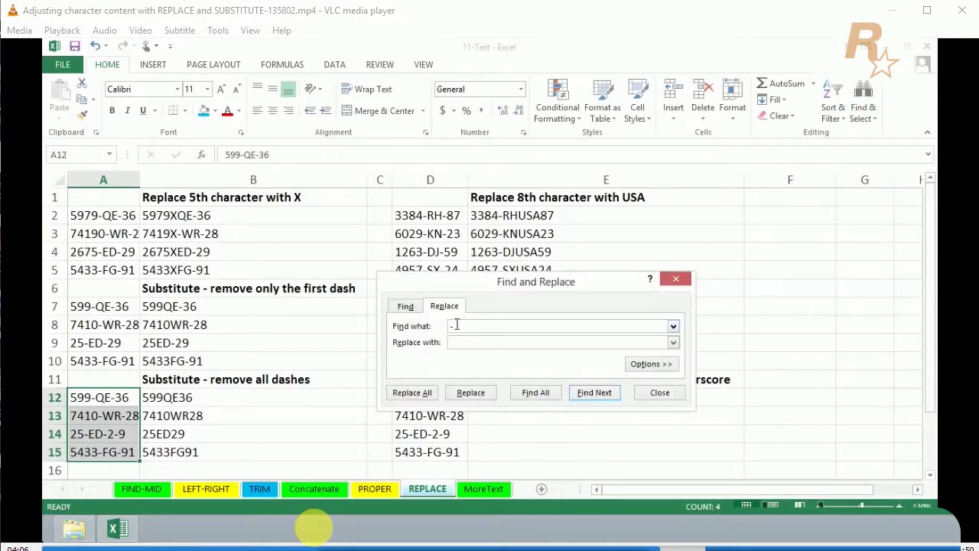
{"action": "left_click", "coordinate": [447, 326]}
{"action": "left_click", "coordinate": [497, 346]}
{"action": "left_click", "coordinate": [413, 392]}
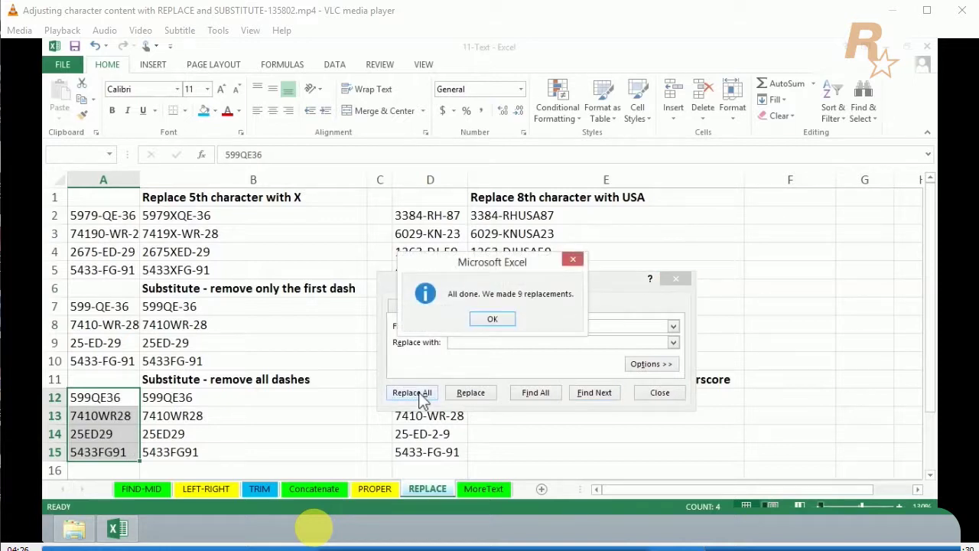
{"action": "left_click", "coordinate": [571, 259]}
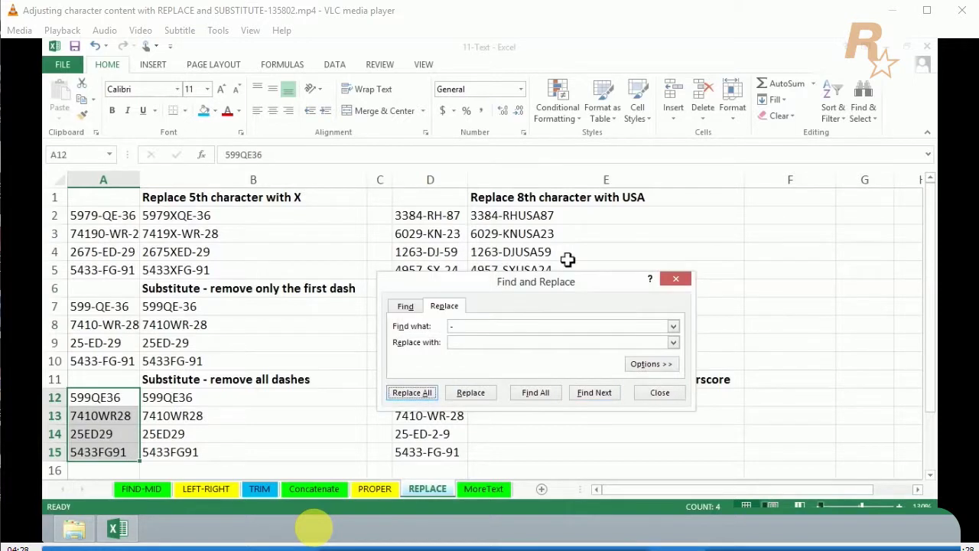
{"action": "left_click", "coordinate": [676, 279]}
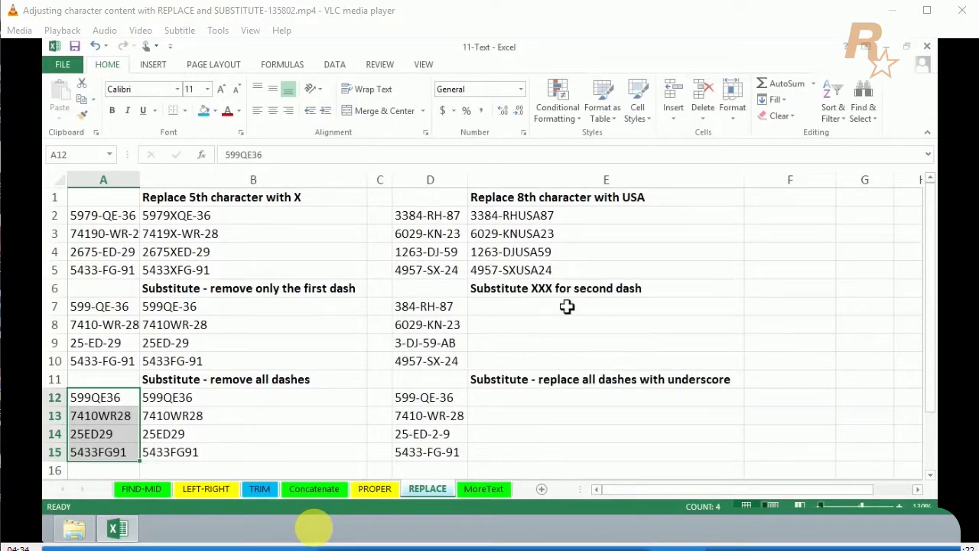
- Copy the B7 formula to E7 and change it to =SUBSTITUTE(D7,"-","XXX",2) to substitute XXX for the second dash
{"action": "left_click", "coordinate": [197, 306]}
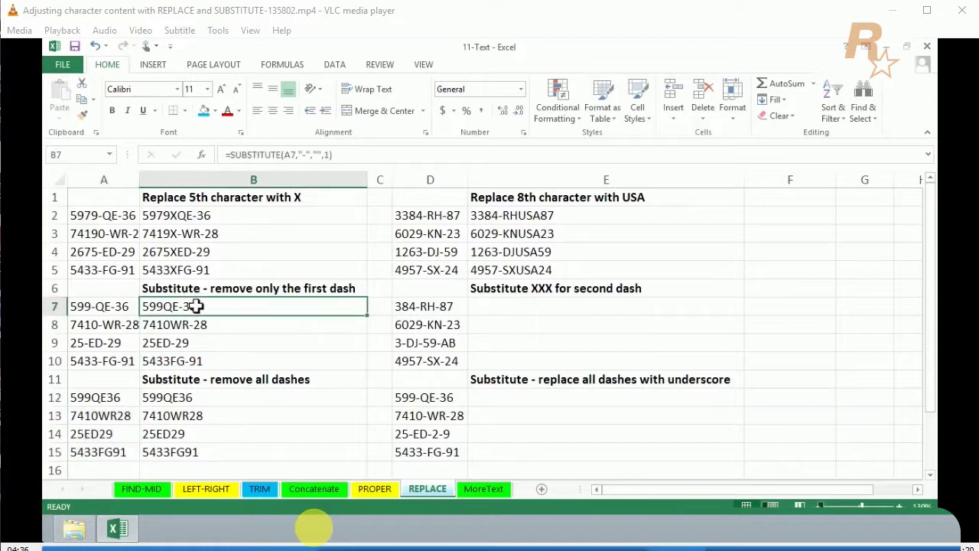
{"action": "left_click_drag", "start_coordinate": [234, 330], "coordinate": [540, 306]}
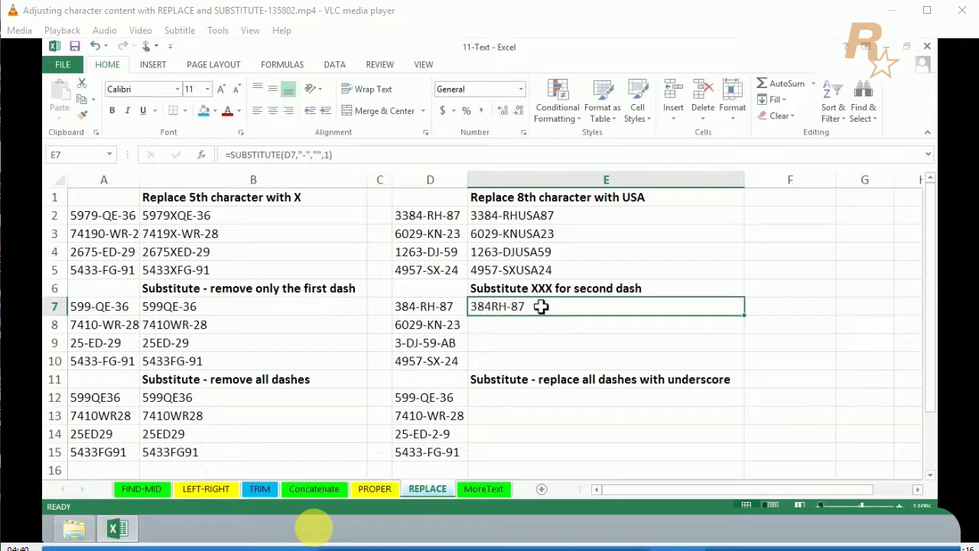
{"action": "double_click", "coordinate": [537, 305]}
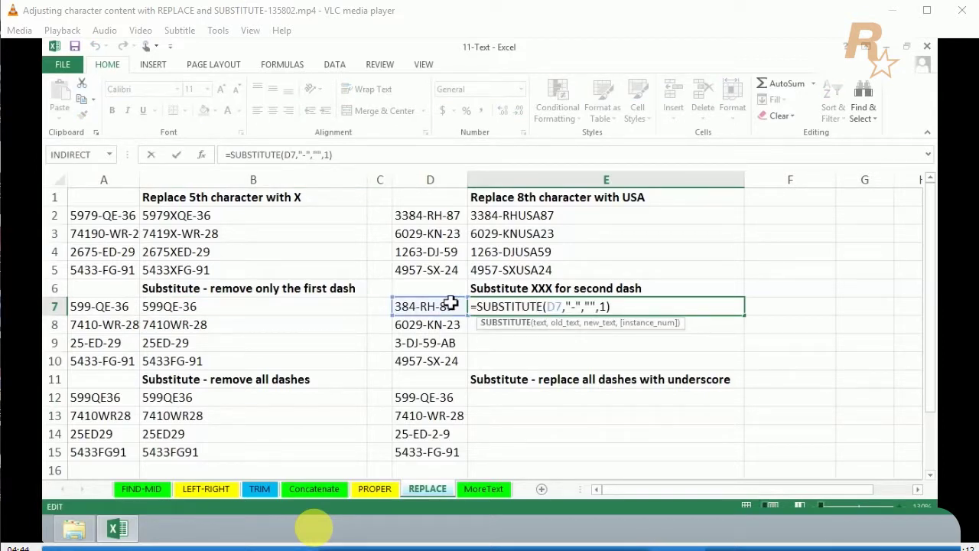
{"action": "left_click", "coordinate": [573, 306]}
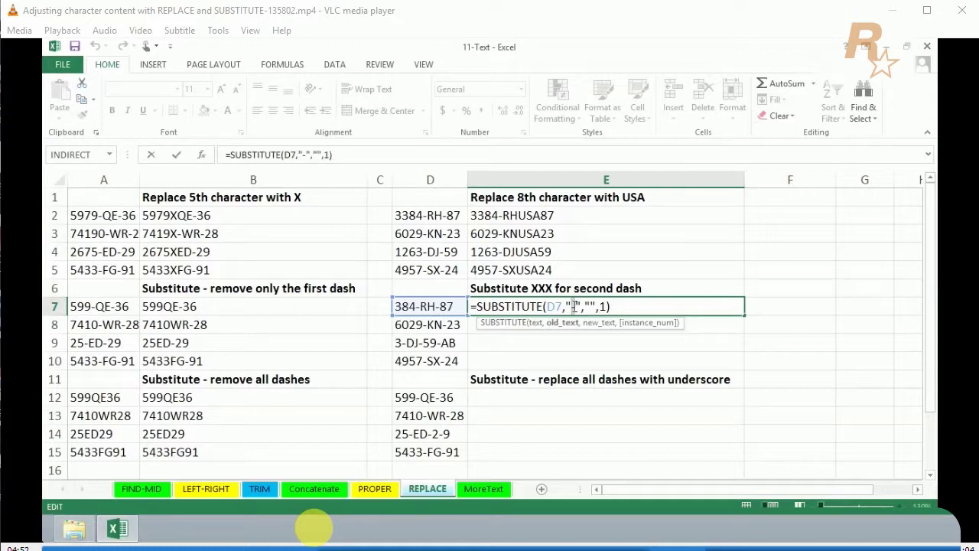
{"action": "left_click", "coordinate": [592, 306]}
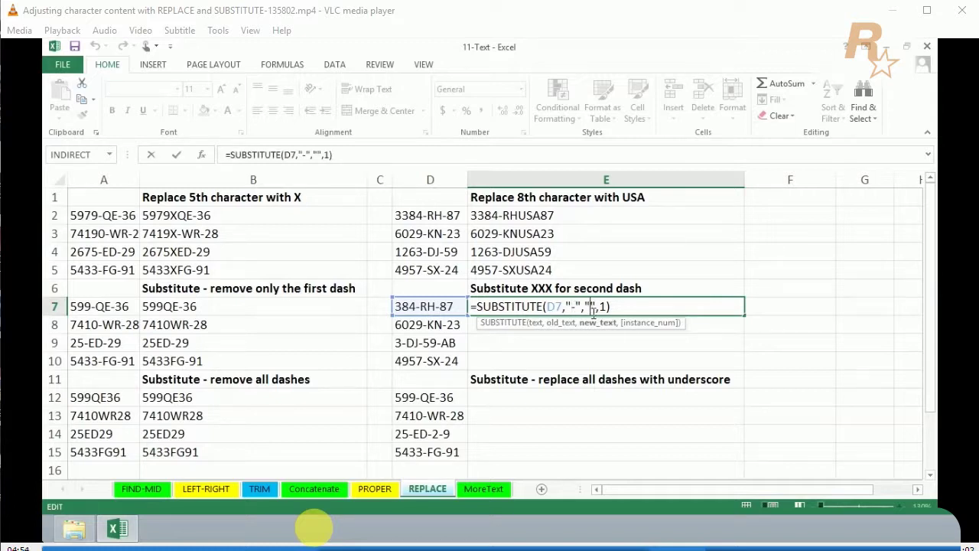
{"action": "type", "text": "XXX"}
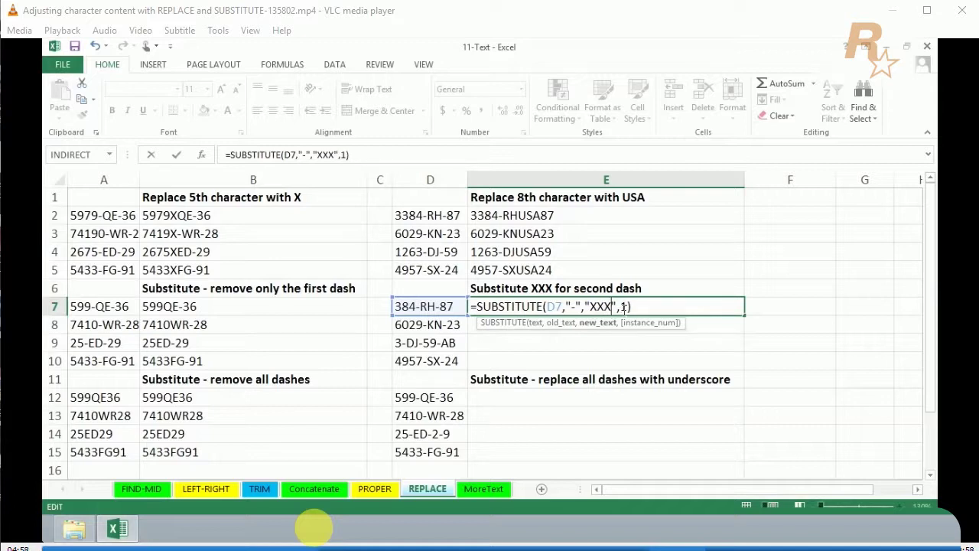
{"action": "double_click", "coordinate": [623, 307]}
{"action": "type", "text": "2"}
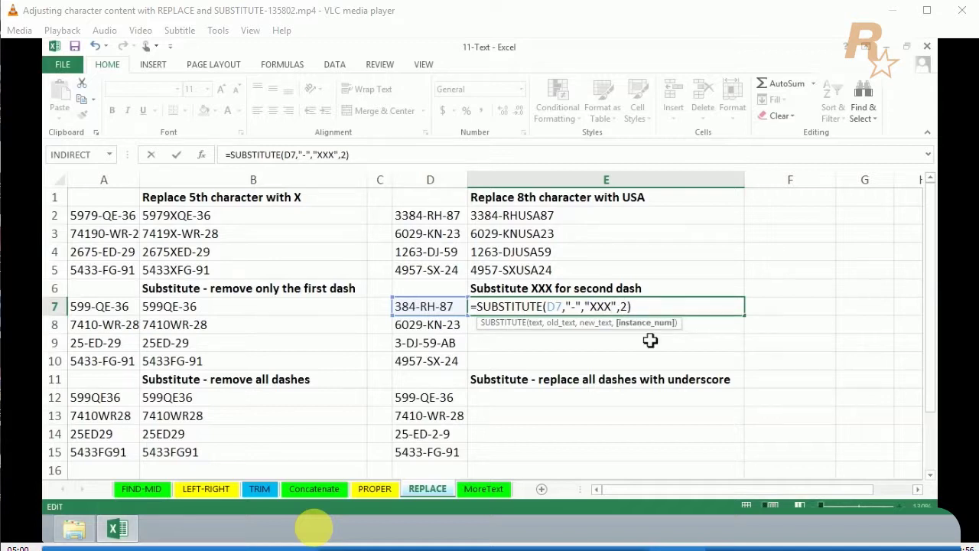
{"action": "key", "text": "ctrl+Return"}
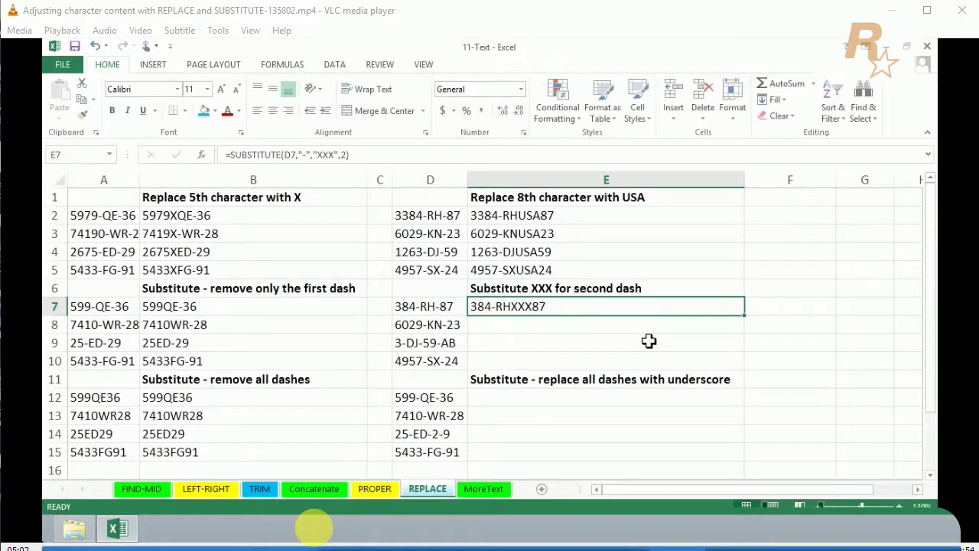
- Fill the SUBSTITUTE formula from E7 down to E10 and compare the source code in D9 with E9
{"action": "double_click", "coordinate": [746, 313]}
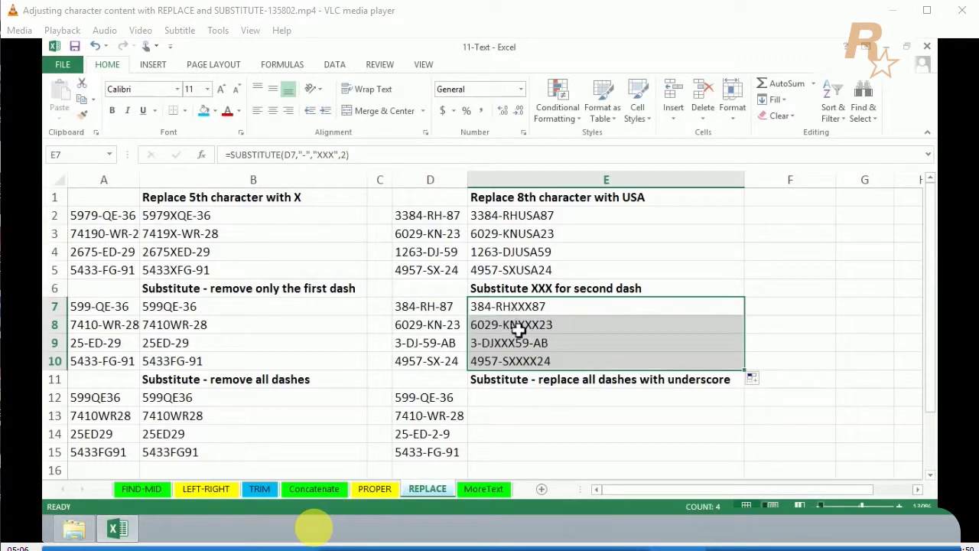
{"action": "left_click", "coordinate": [437, 345]}
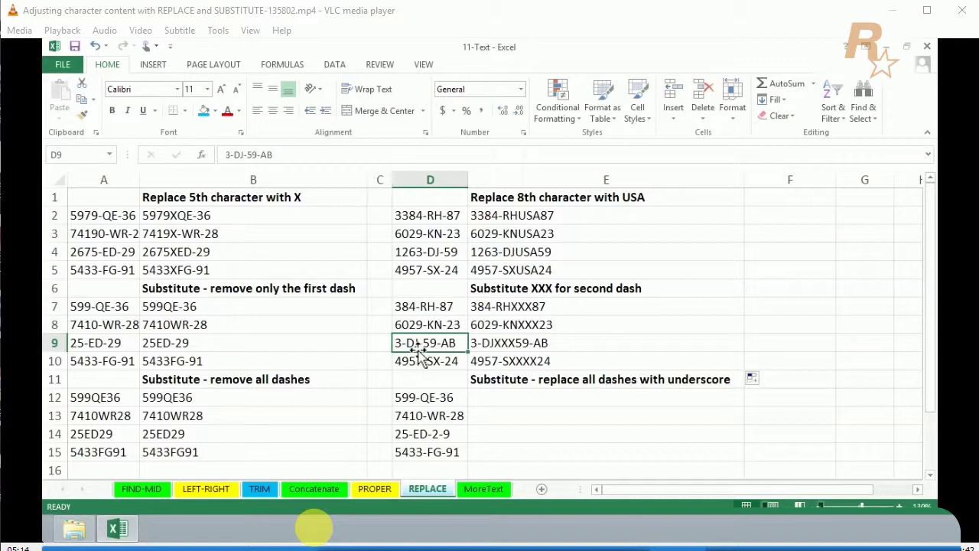
{"action": "left_click", "coordinate": [488, 343]}
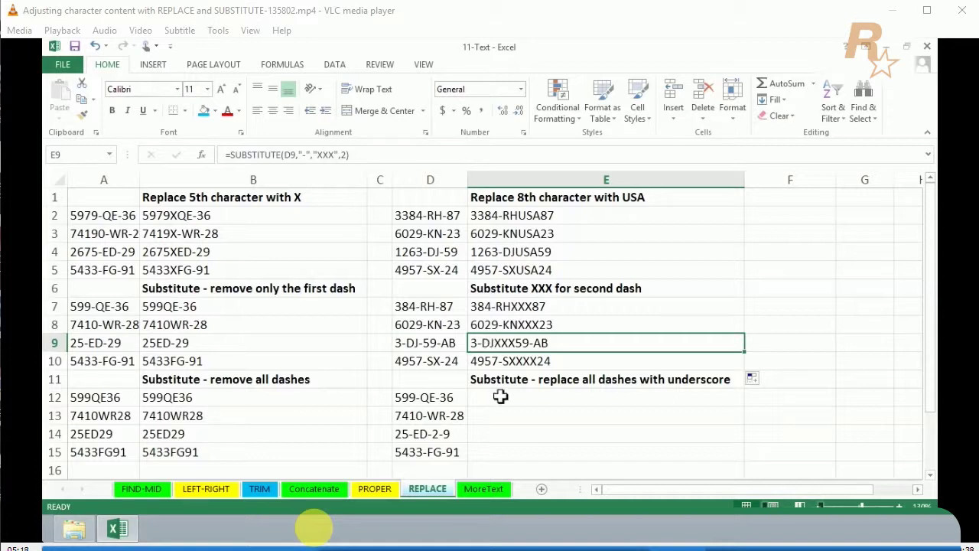
- Copy the E7 formula to E12, change it to =SUBSTITUTE(D12,"-","_") to replace all dashes, and fill it down to E15
{"action": "left_click", "coordinate": [548, 309]}
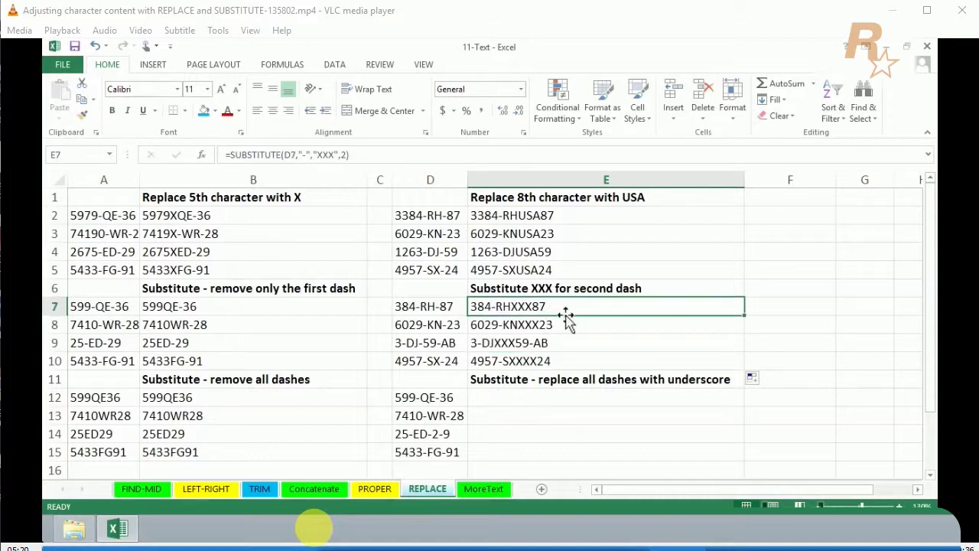
{"action": "left_click_drag", "start_coordinate": [570, 325], "coordinate": [558, 397]}
{"action": "double_click", "coordinate": [558, 398]}
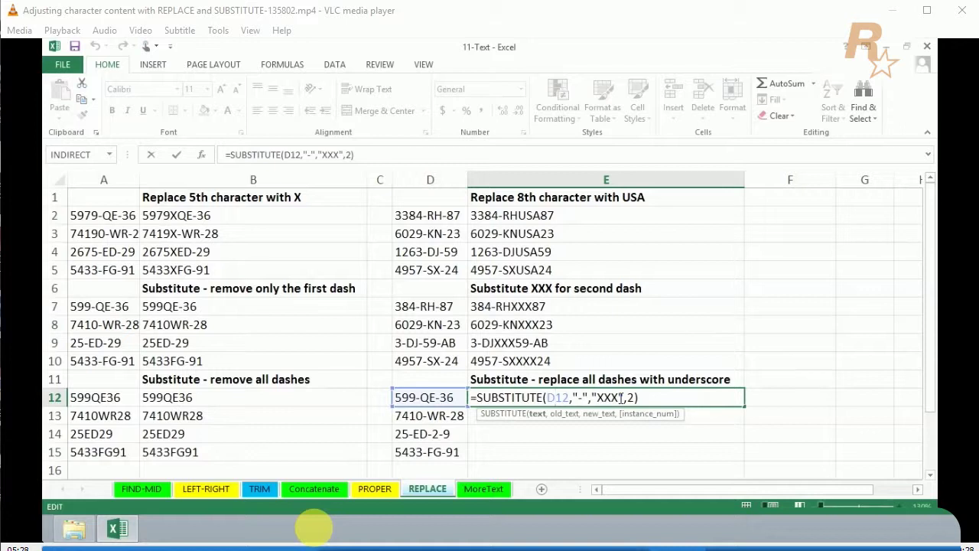
{"action": "left_click_drag", "start_coordinate": [619, 397], "coordinate": [597, 397]}
{"action": "type", "text": "_"}
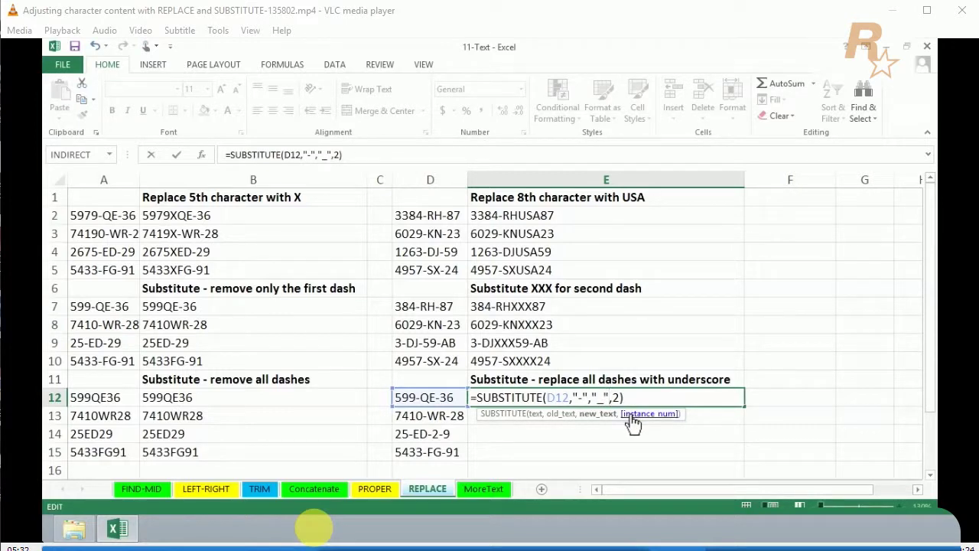
{"action": "key", "text": "Delete"}
{"action": "key", "text": "Delete"}
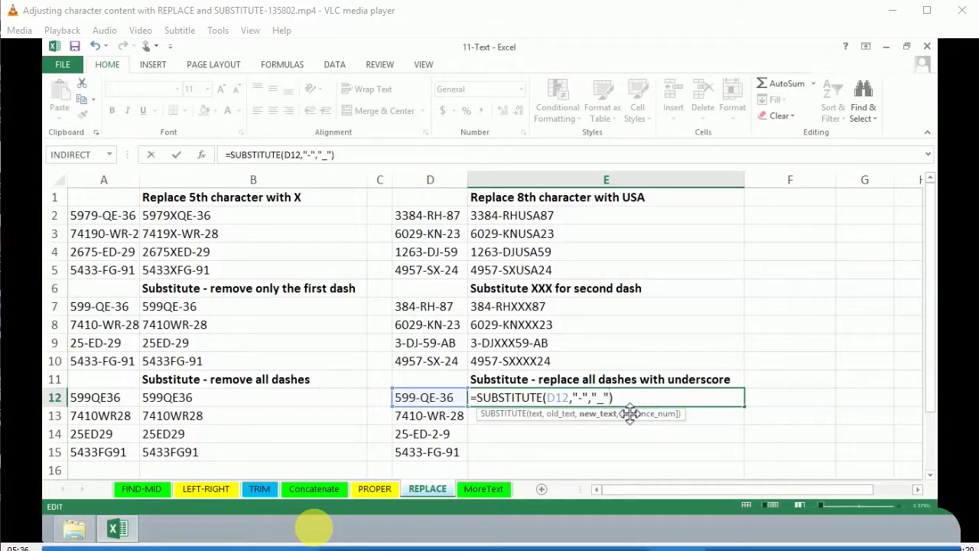
{"action": "key", "text": "ctrl+Return"}
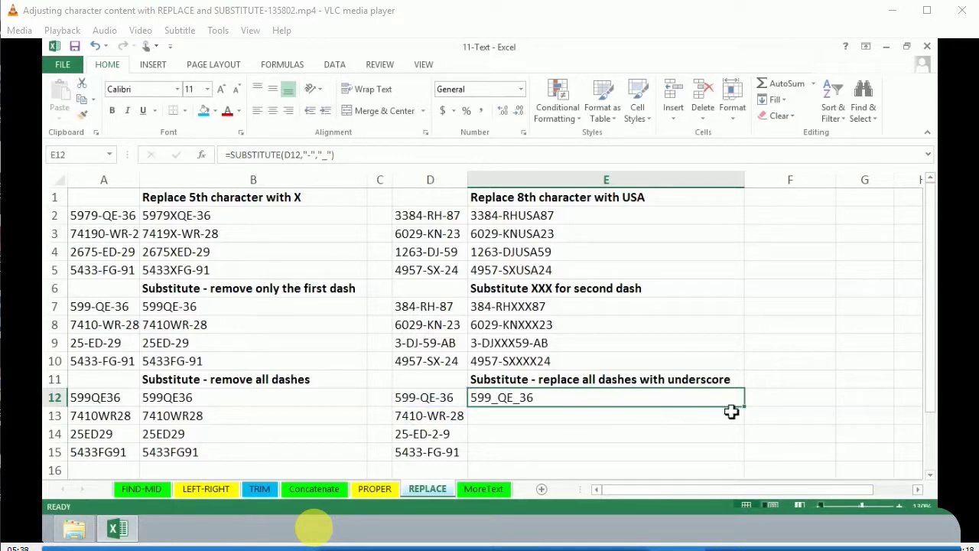
{"action": "double_click", "coordinate": [745, 406]}
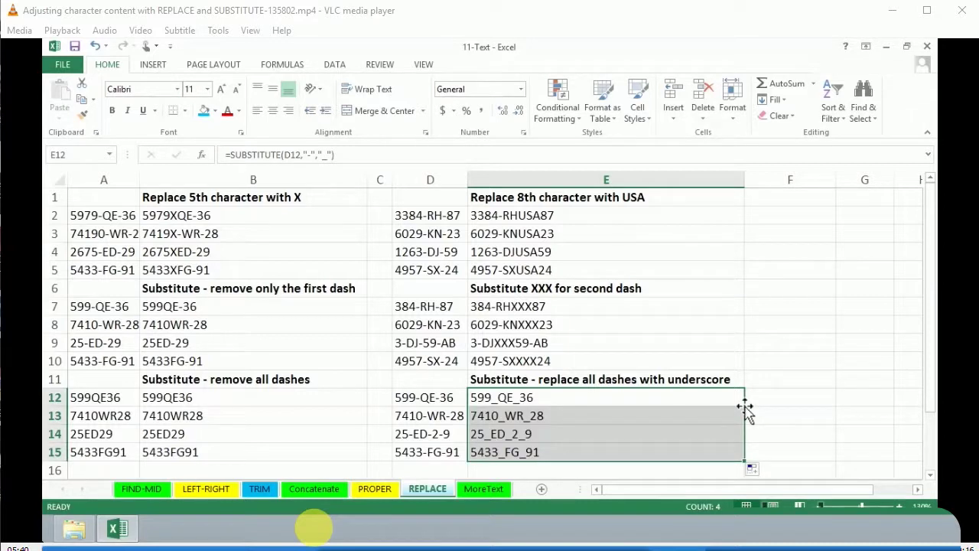